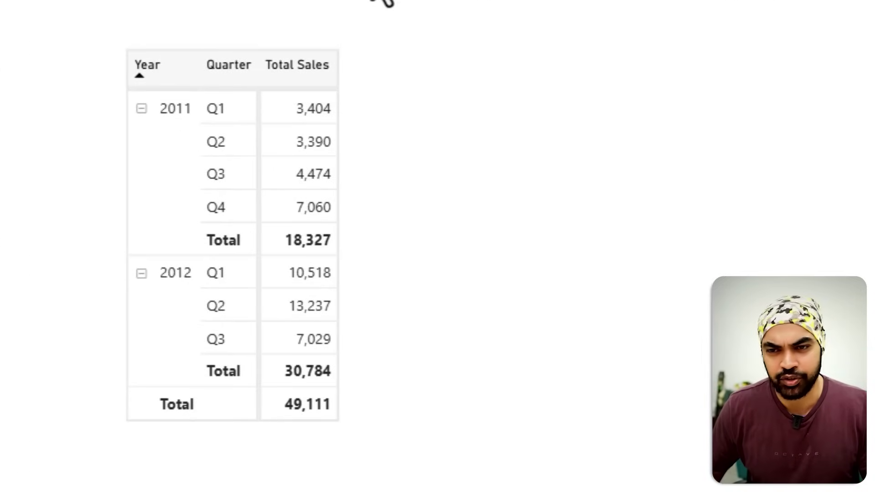
- Select the Year and Quarter Total Sales matrix on the report canvas
{"action": "left_click_drag", "start_coordinate": [123, 88], "coordinate": [163, 31]}
{"action": "left_click_drag", "start_coordinate": [203, 79], "coordinate": [228, 41]}
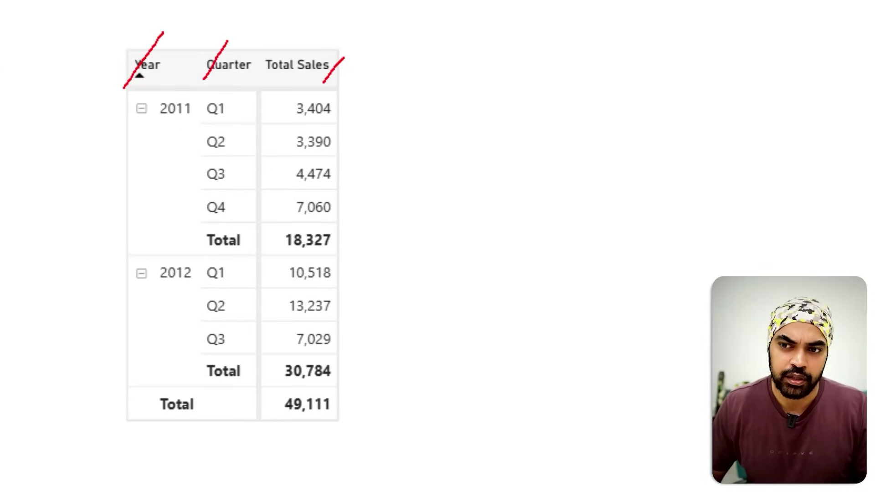
{"action": "mouse_move", "coordinate": [377, 92]}
{"action": "left_mouse_down"}
{"action": "mouse_move", "coordinate": [439, 100]}
{"action": "mouse_move", "coordinate": [423, 315]}
{"action": "mouse_move", "coordinate": [427, 406]}
{"action": "left_mouse_up"}
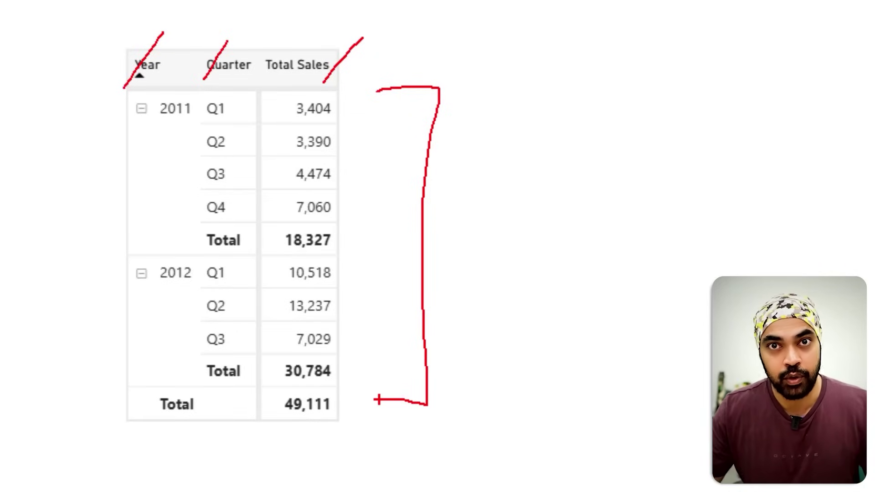
{"action": "key", "text": "Escape"}
{"action": "left_click", "coordinate": [520, 156]}
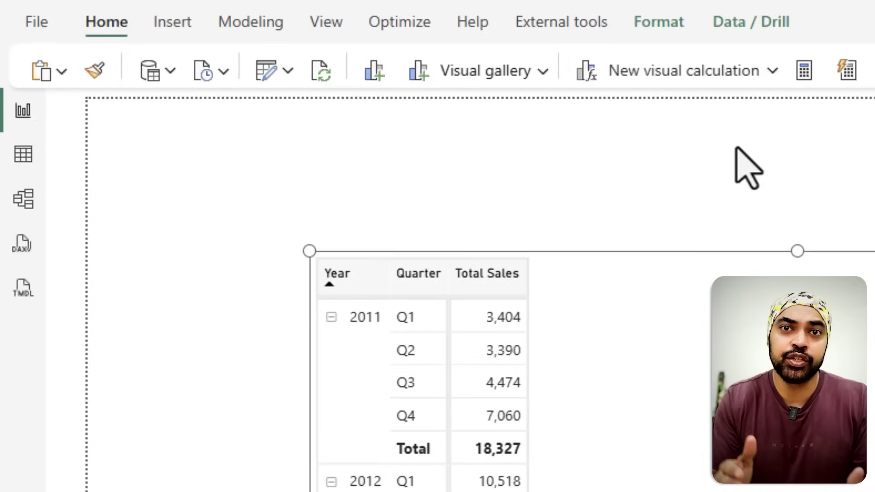
{"action": "left_click", "coordinate": [36, 23]}
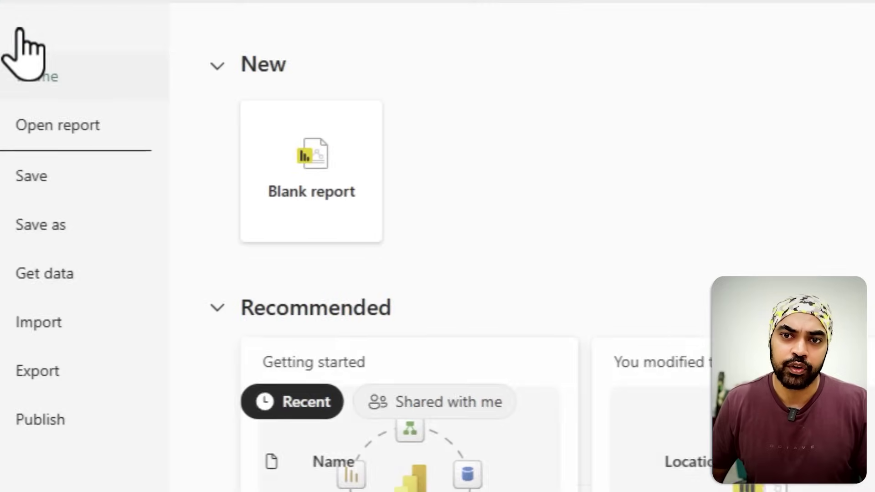
{"action": "left_click", "coordinate": [58, 465]}
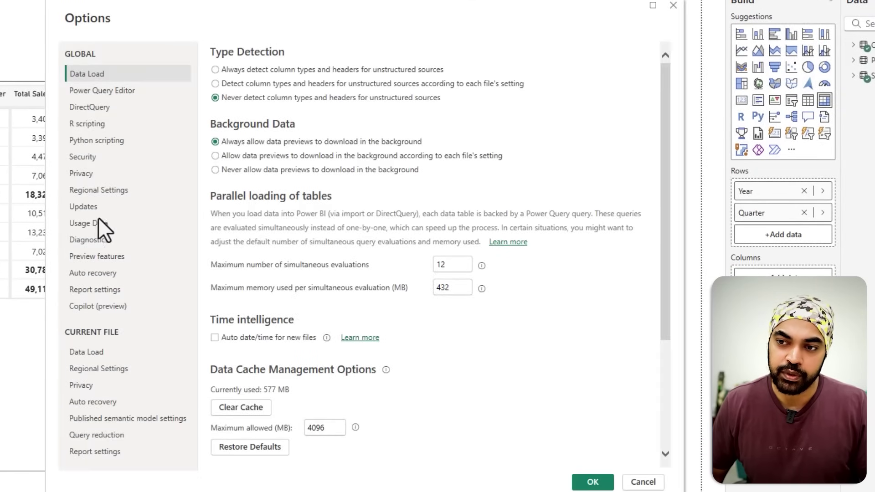
{"action": "left_click", "coordinate": [98, 258]}
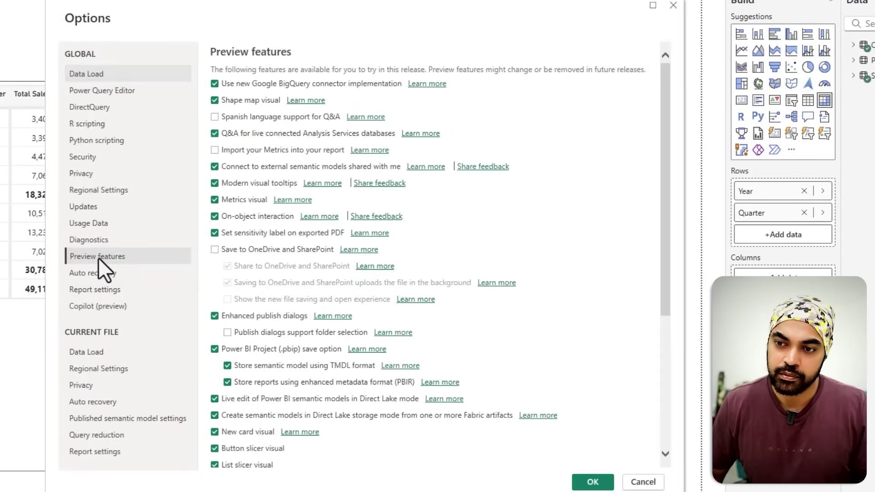
{"action": "scroll", "coordinate": [324, 264], "scroll_direction": "down", "scroll_amount": 1}
{"action": "scroll", "coordinate": [324, 265], "scroll_direction": "down", "scroll_amount": 4}
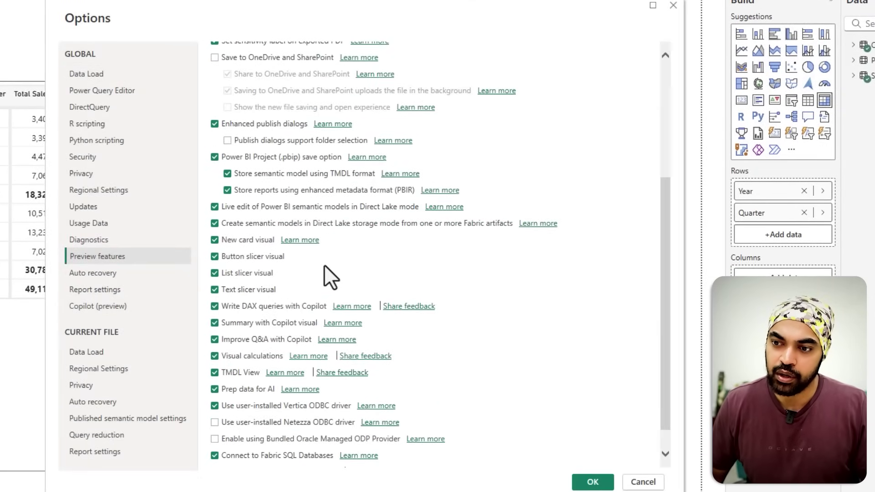
{"action": "scroll", "coordinate": [324, 264], "scroll_direction": "down", "scroll_amount": 1}
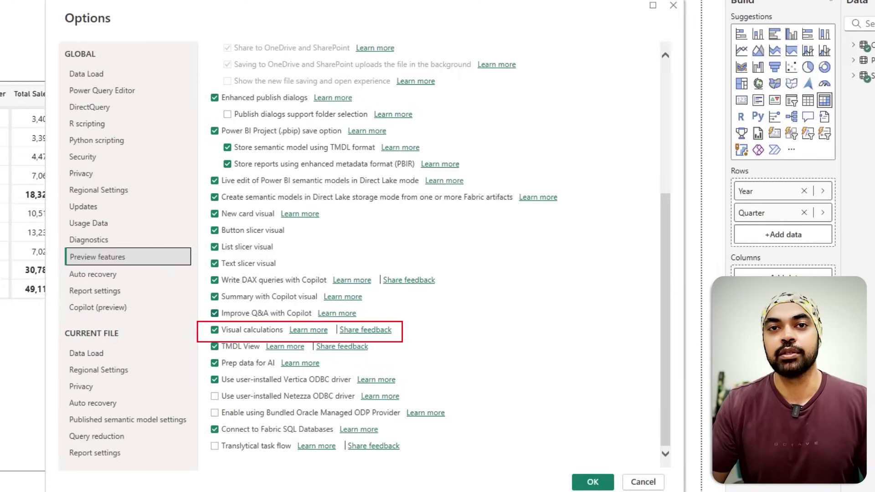
{"action": "left_click", "coordinate": [644, 482]}
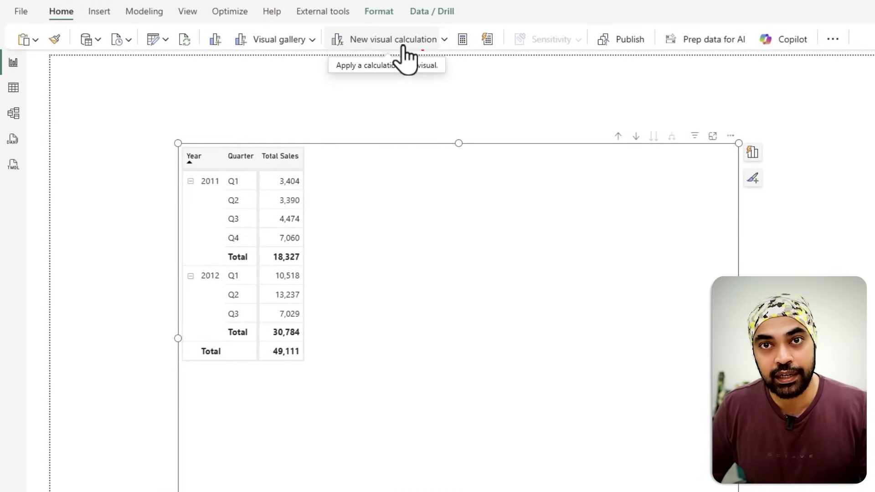
- Create a visual calculation Index = ROWNUMBER(), numbering the matrix rows 1–7
{"action": "left_click", "coordinate": [444, 40]}
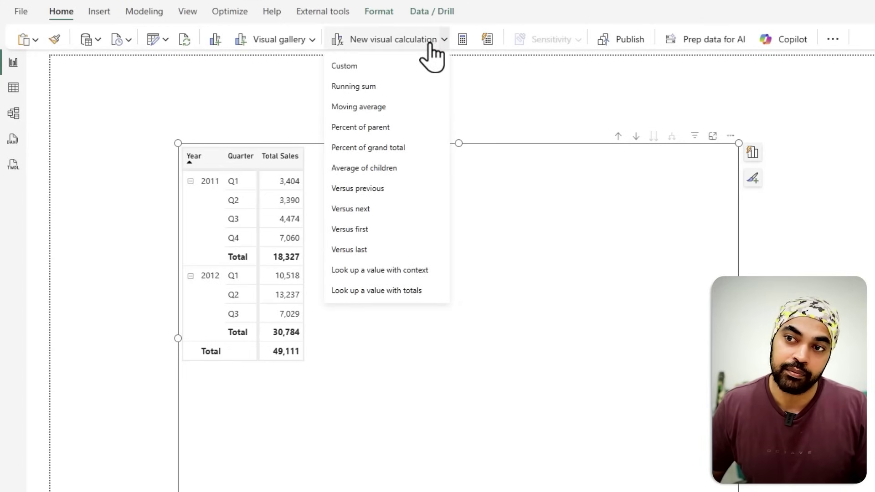
{"action": "left_click", "coordinate": [429, 45]}
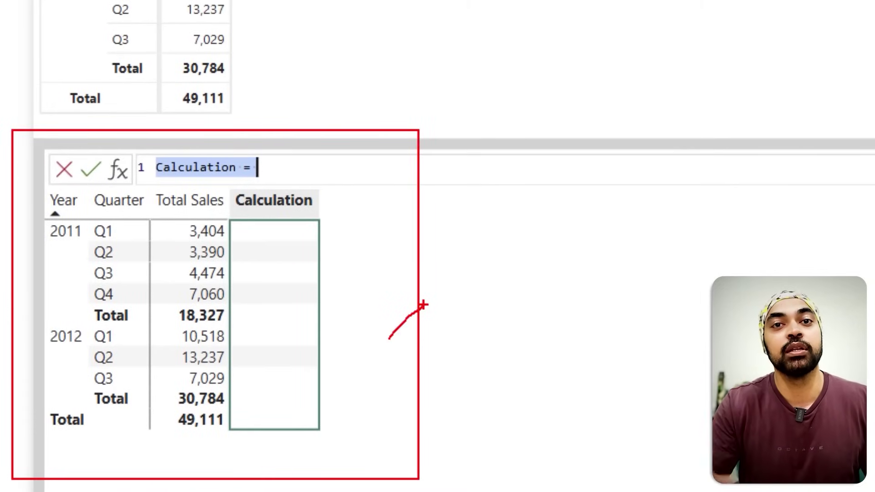
{"action": "left_click", "coordinate": [229, 167]}
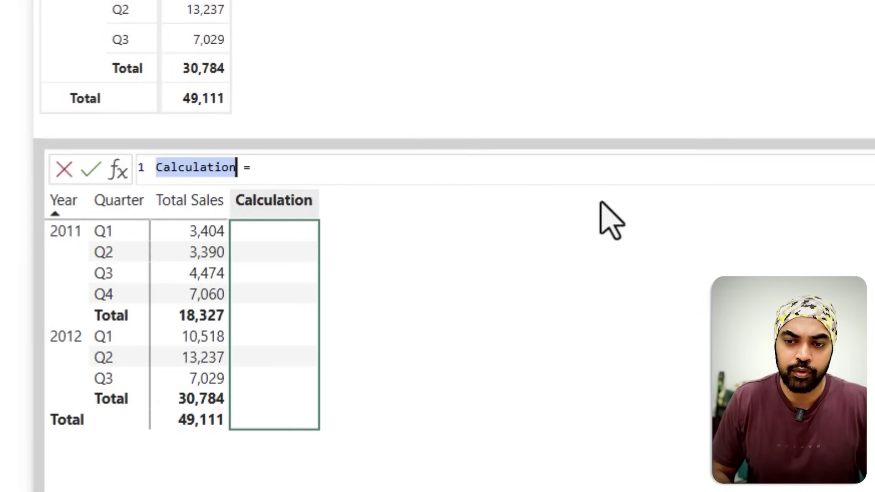
{"action": "type", "text": "Index"}
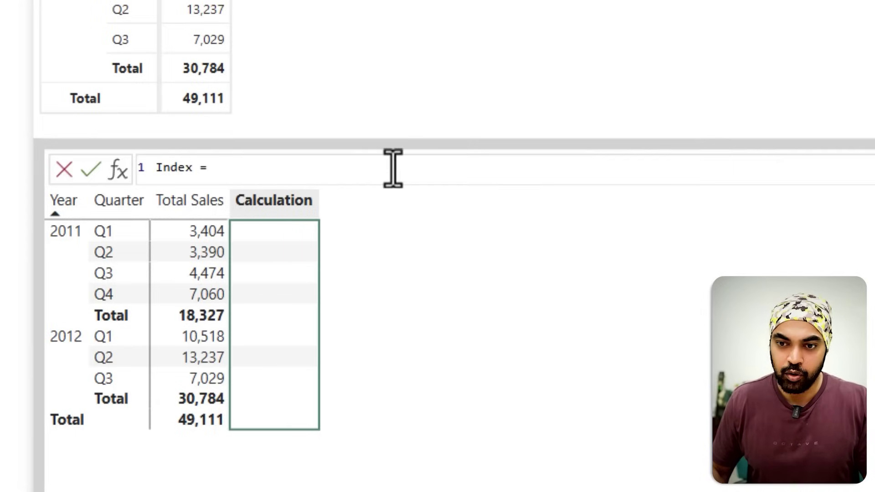
{"action": "scroll", "coordinate": [392, 169], "scroll_direction": "up", "scroll_amount": 3}
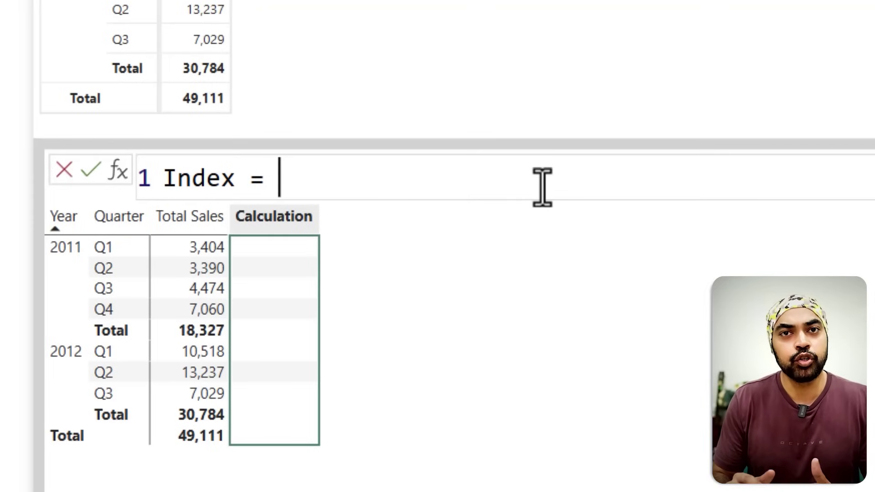
{"action": "type", "text": "row"}
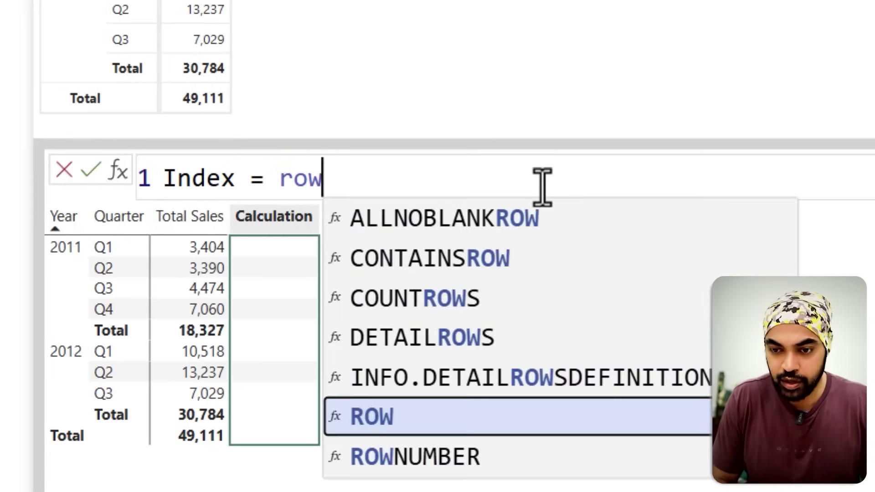
{"action": "key", "text": "Down"}
{"action": "key", "text": "Tab"}
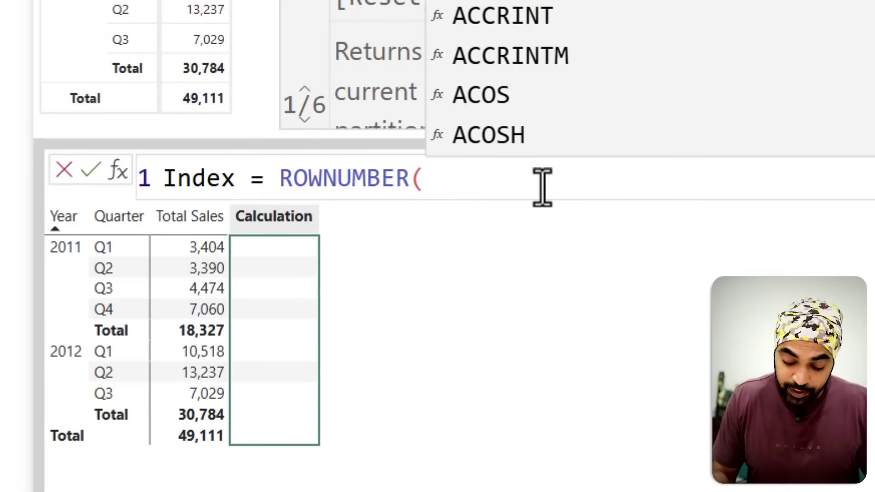
{"action": "type", "text": ")"}
{"action": "key", "text": "Return"}
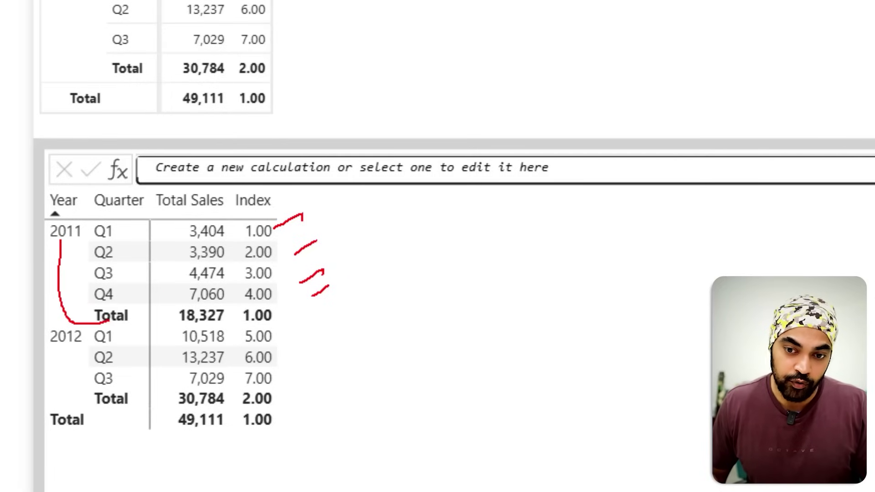
{"action": "left_click_drag", "start_coordinate": [236, 298], "coordinate": [287, 326]}
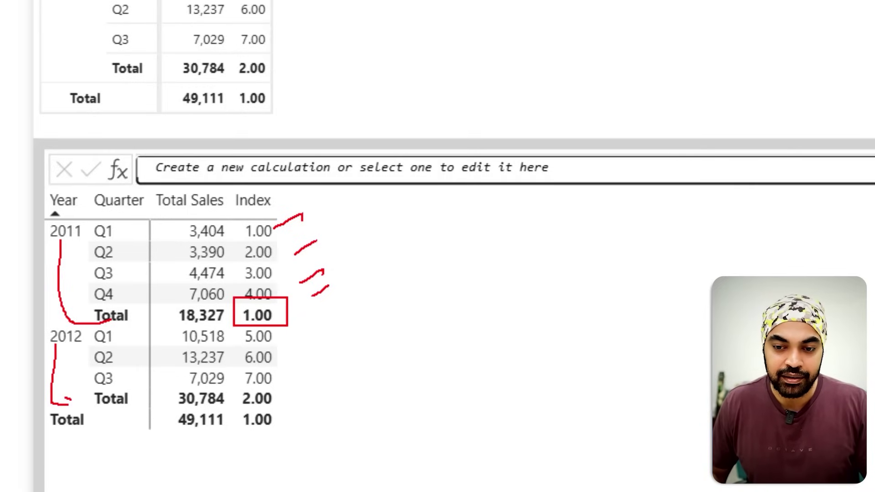
{"action": "left_click_drag", "start_coordinate": [230, 386], "coordinate": [291, 408]}
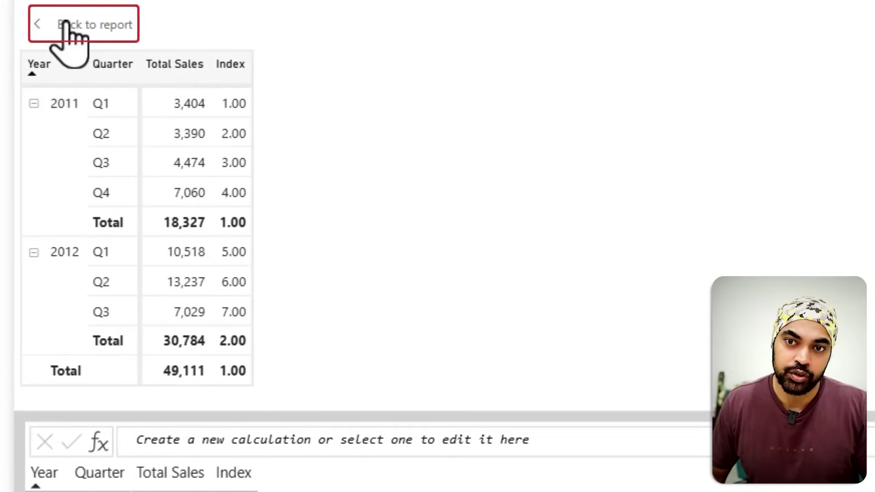
- Return to the report and collapse the 2011 and 2012 rows to their totals
{"action": "left_click", "coordinate": [68, 25]}
{"action": "left_click", "coordinate": [44, 90]}
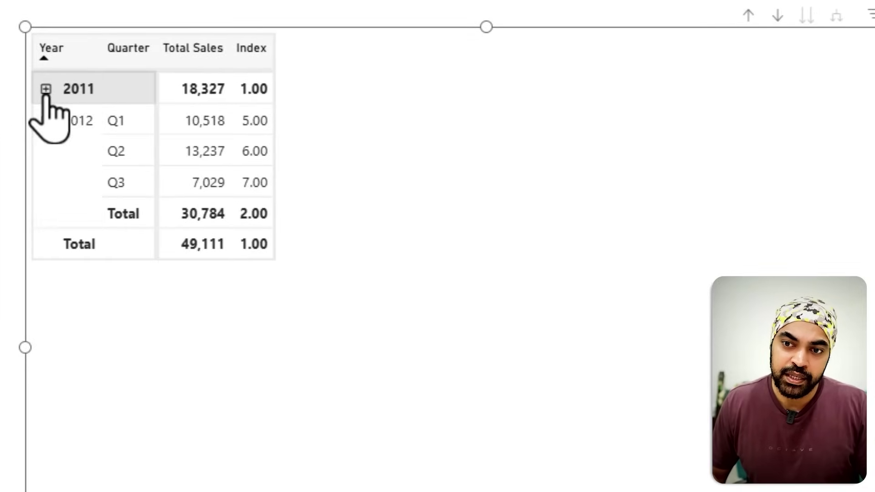
{"action": "left_click", "coordinate": [46, 120]}
{"action": "key", "text": "ctrl+2"}
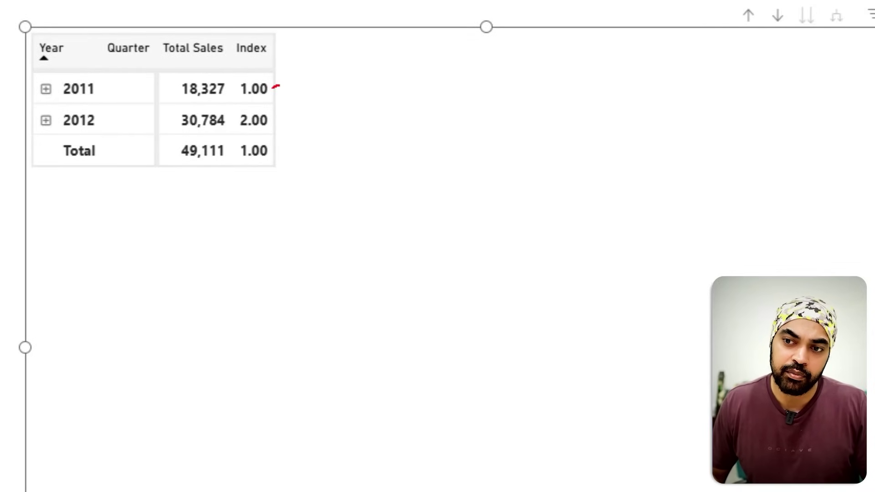
{"action": "key", "text": "Escape"}
- Expand 2011 and 2012 back into quarters to inspect the Index values
{"action": "left_click", "coordinate": [46, 89]}
{"action": "left_click", "coordinate": [46, 245]}
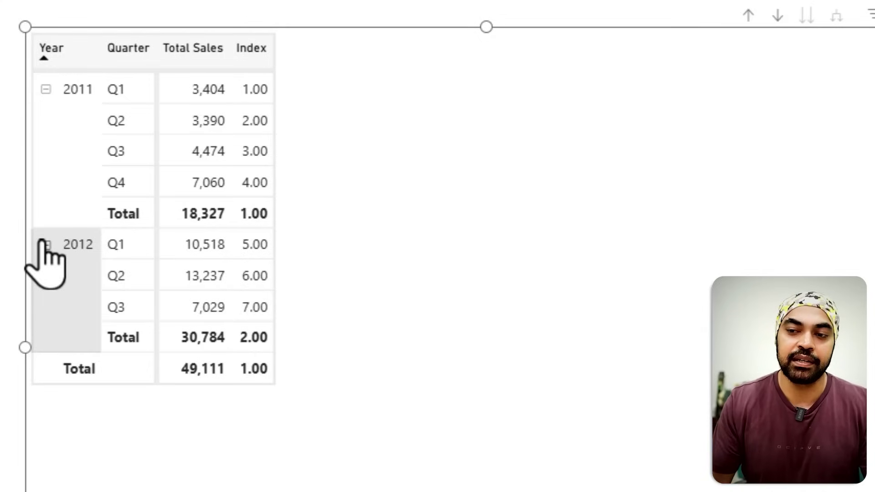
{"action": "key", "text": "ctrl+2"}
{"action": "left_click_drag", "start_coordinate": [284, 87], "coordinate": [281, 177]}
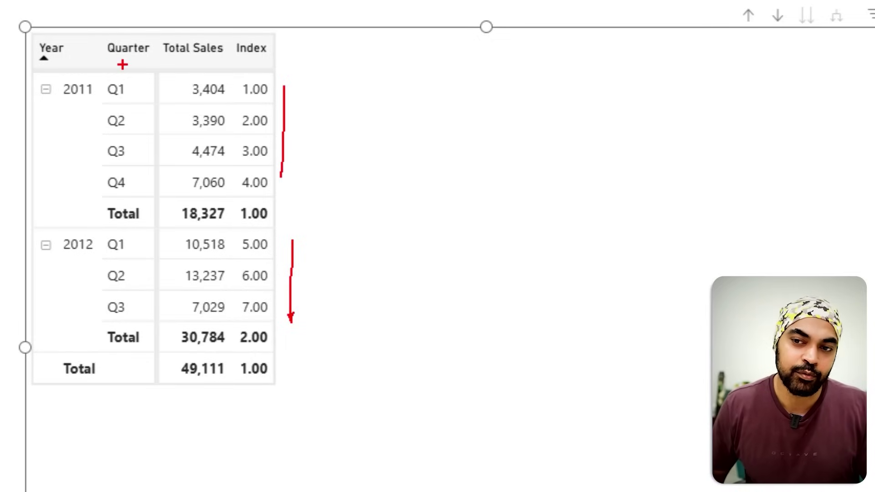
{"action": "key", "text": "Escape"}
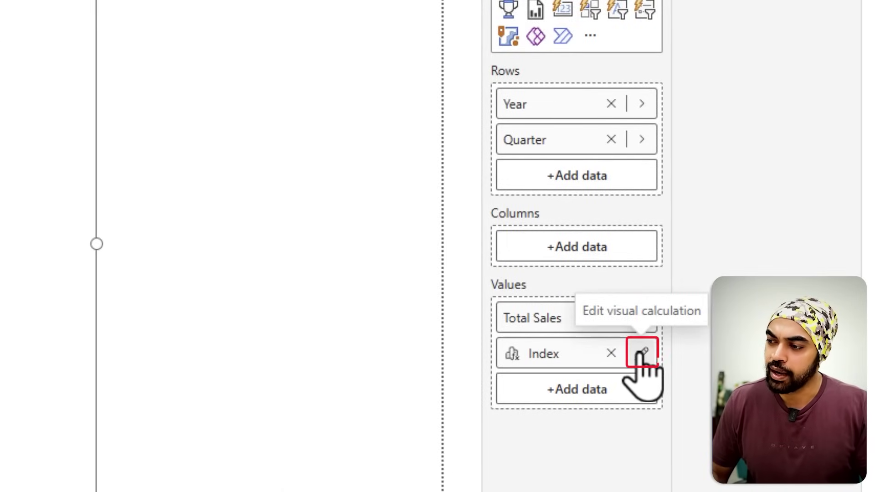
- Change the Index formula to ROWNUMBER([Year]) so numbering restarts each year
{"action": "left_click", "coordinate": [642, 353]}
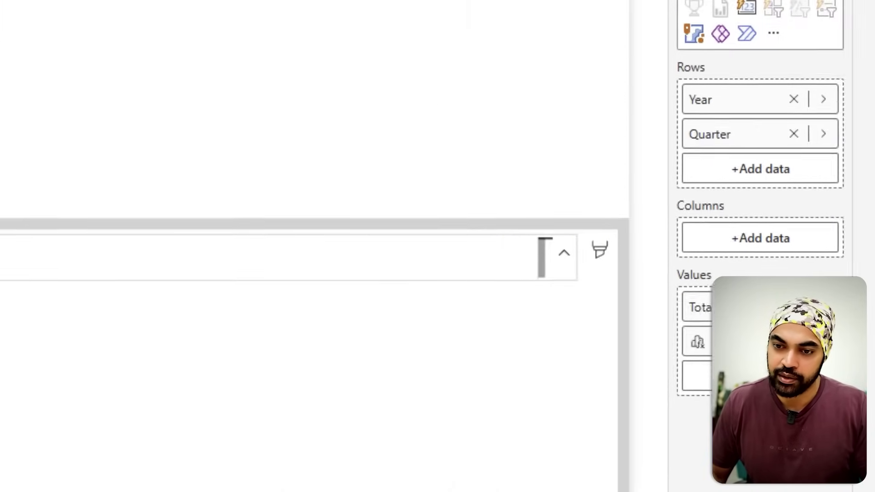
{"action": "key", "text": "BackSpace"}
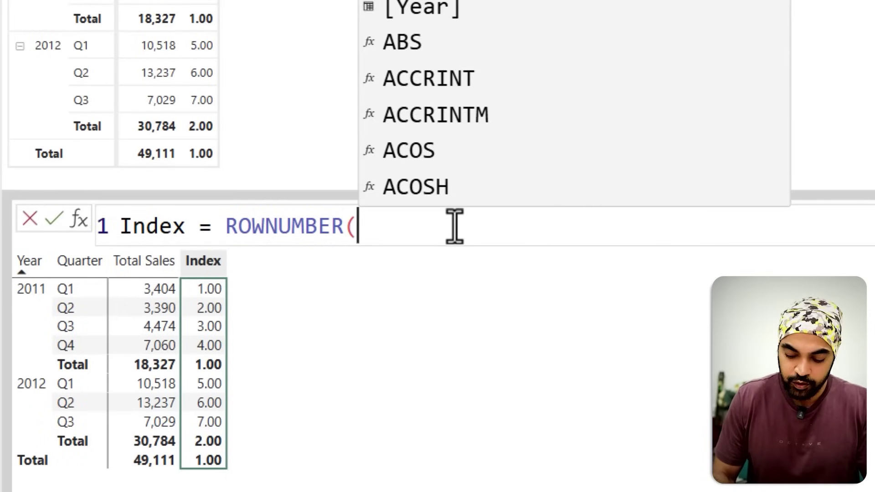
{"action": "type", "text": "["}
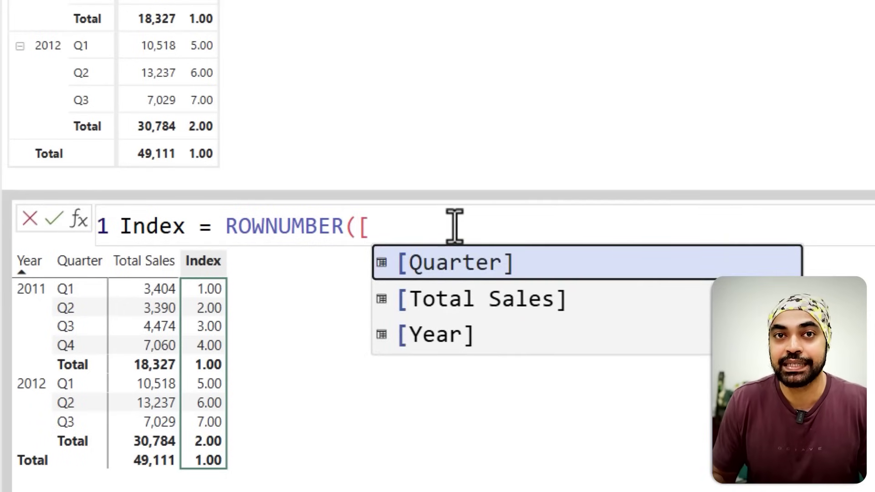
{"action": "key", "text": "Down"}
{"action": "key", "text": "Up"}
{"action": "key", "text": "Up"}
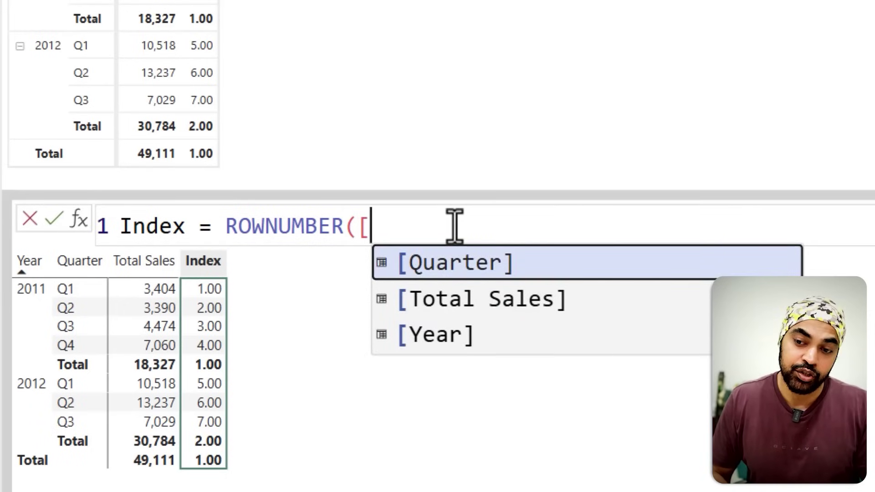
{"action": "key", "text": "Tab"}
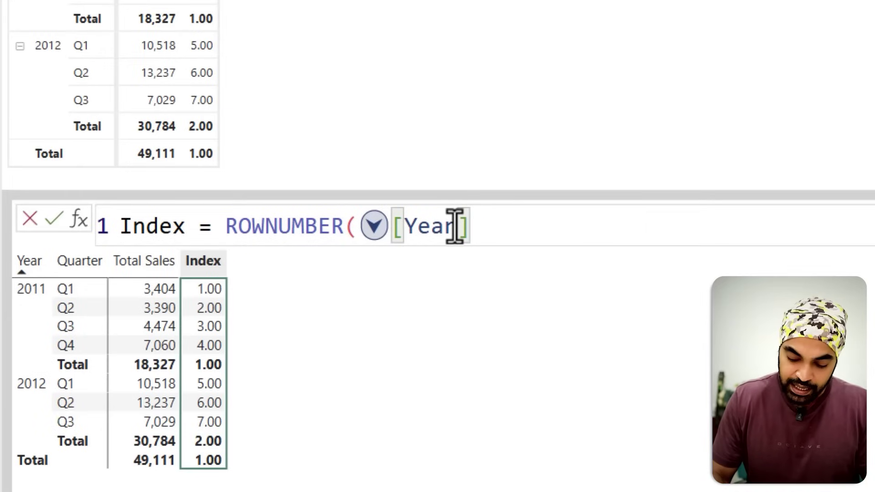
{"action": "type", "text": ")"}
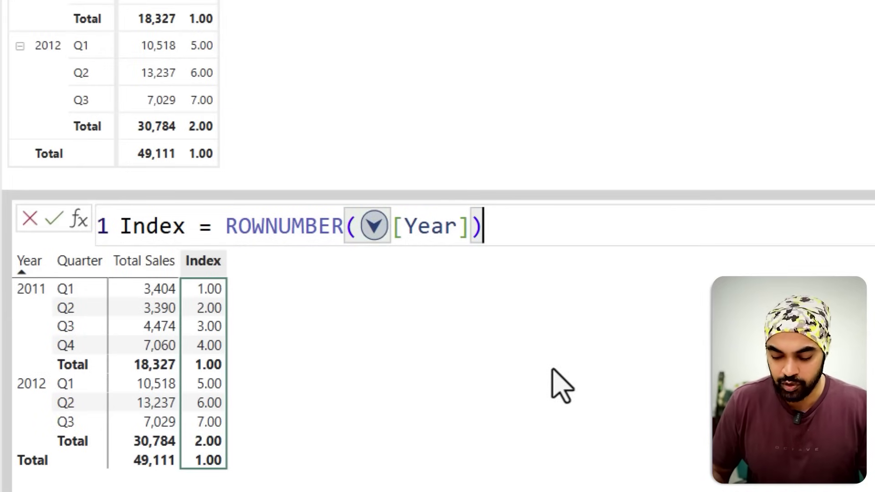
{"action": "key", "text": "Return"}
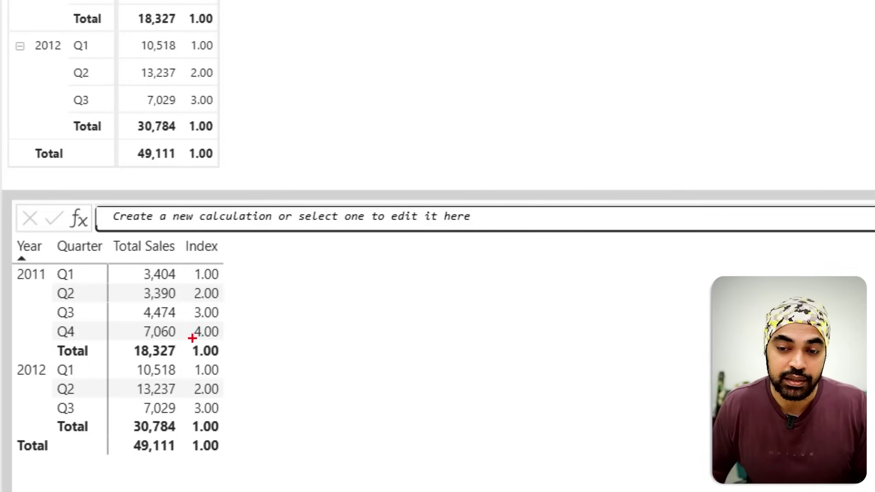
{"action": "left_click_drag", "start_coordinate": [186, 338], "coordinate": [229, 358]}
{"action": "left_click_drag", "start_coordinate": [182, 420], "coordinate": [235, 439]}
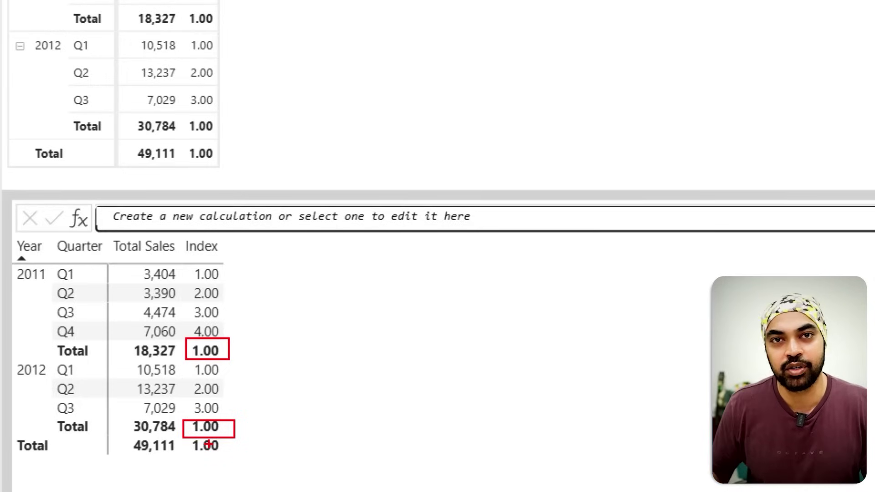
{"action": "key", "text": "Escape"}
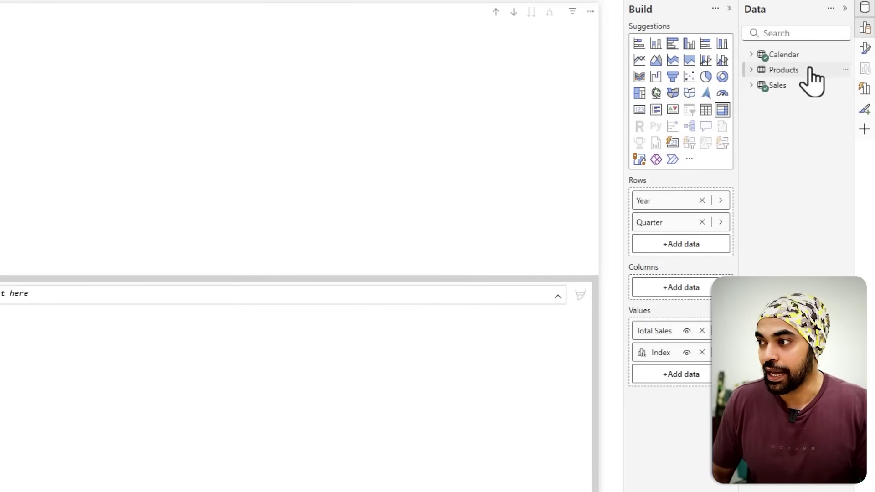
- In the Format pane's Specific column settings, choose the Index series
{"action": "left_click", "coordinate": [865, 48]}
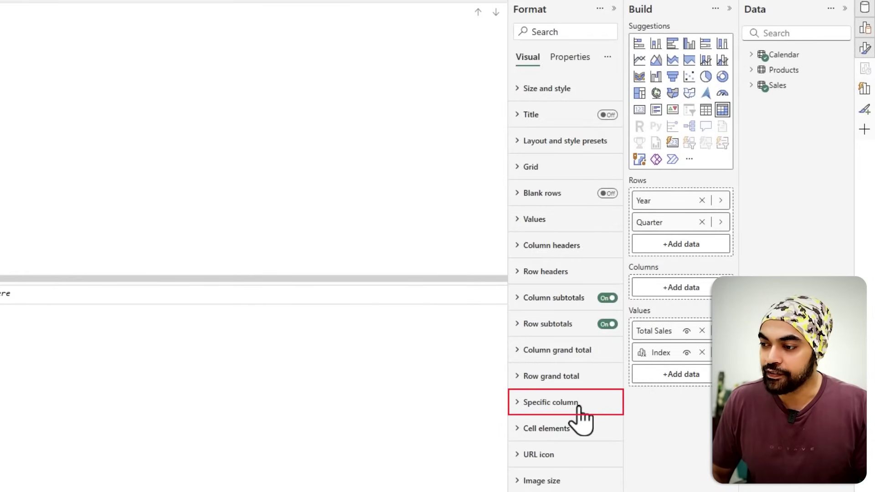
{"action": "left_click", "coordinate": [578, 406]}
{"action": "scroll", "coordinate": [580, 413], "scroll_direction": "down", "scroll_amount": 4}
{"action": "left_click", "coordinate": [564, 275]}
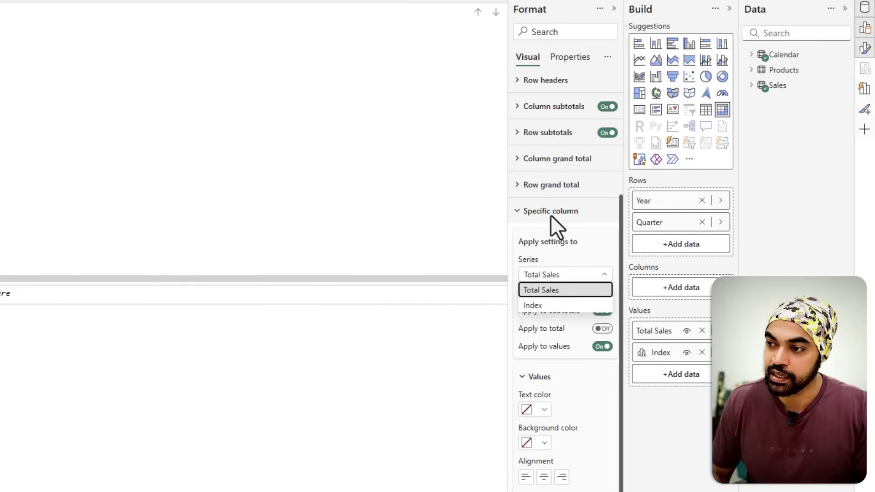
{"action": "left_click", "coordinate": [538, 307]}
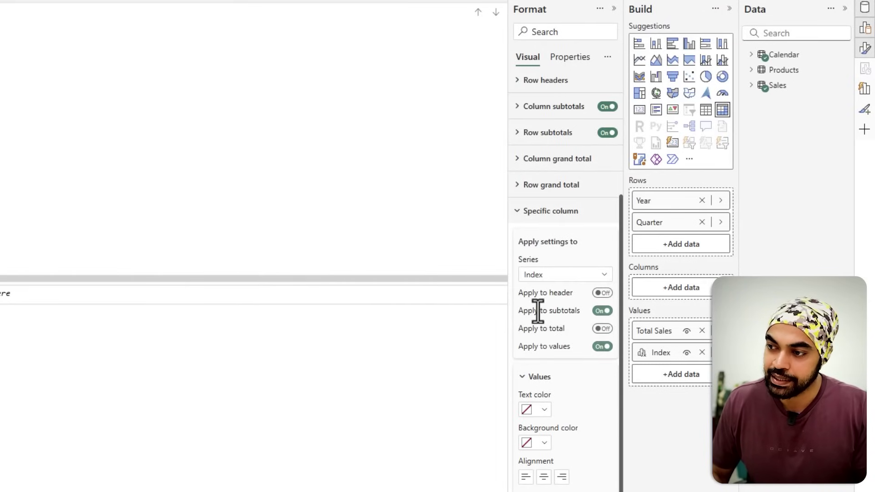
{"action": "scroll", "coordinate": [543, 319], "scroll_direction": "down", "scroll_amount": 2}
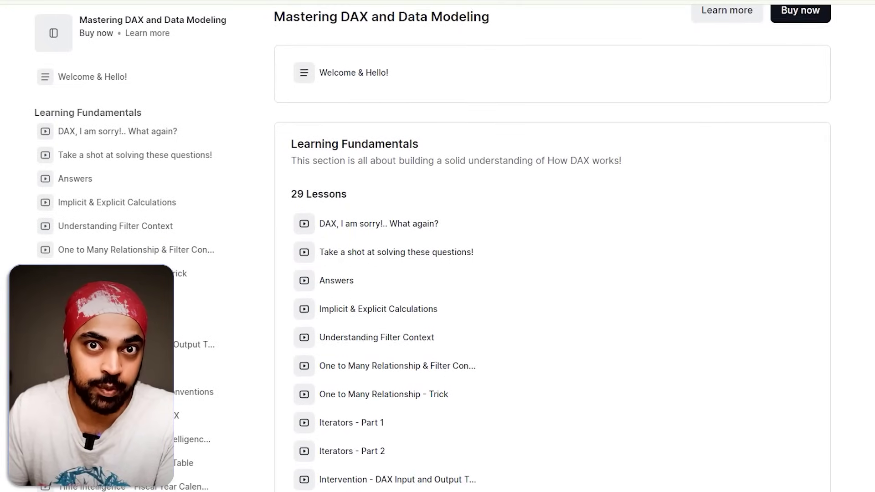
- Set Value decimal places to 0 for the Index series
{"action": "scroll", "coordinate": [552, 248], "scroll_direction": "down", "scroll_amount": 3}
{"action": "scroll", "coordinate": [552, 248], "scroll_direction": "down", "scroll_amount": 3}
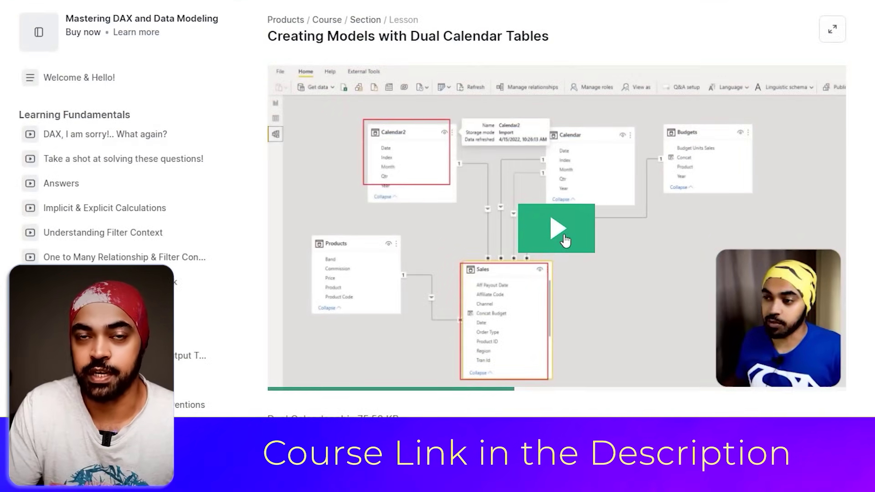
{"action": "left_click", "coordinate": [565, 241]}
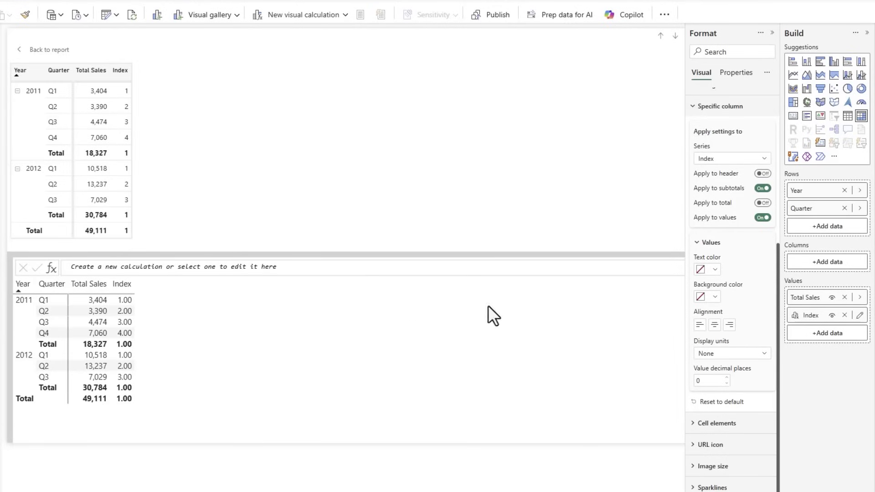
- Edit Index to insert ISATLEVEL([Quarter]) before ROWNUMBER([Year])
{"action": "left_click", "coordinate": [861, 315]}
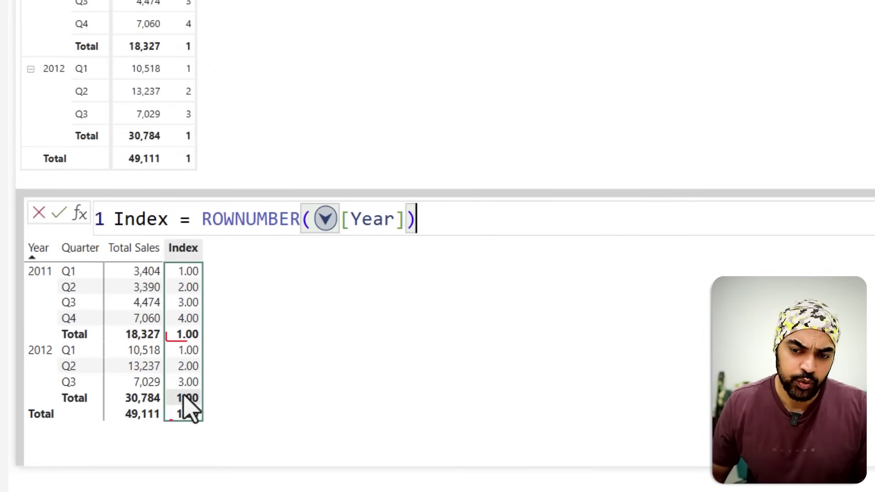
{"action": "left_click", "coordinate": [201, 218]}
{"action": "type", "text": "is"}
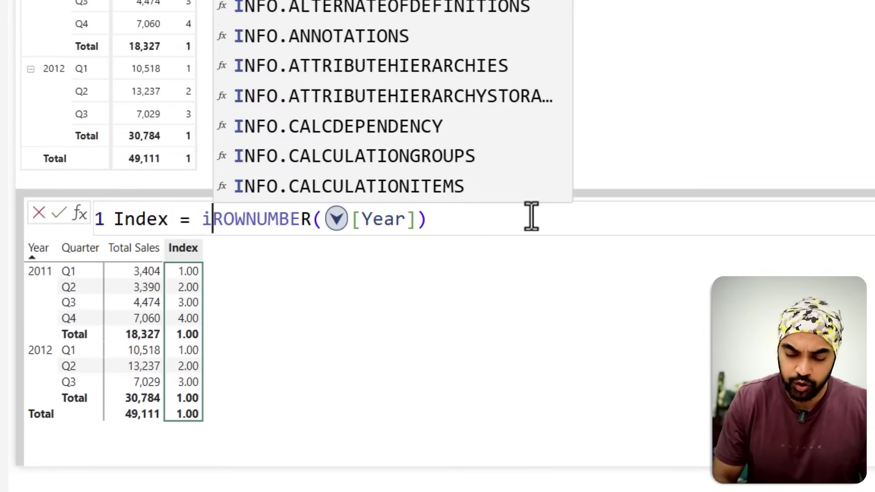
{"action": "type", "text": "atl"}
{"action": "key", "text": "Tab"}
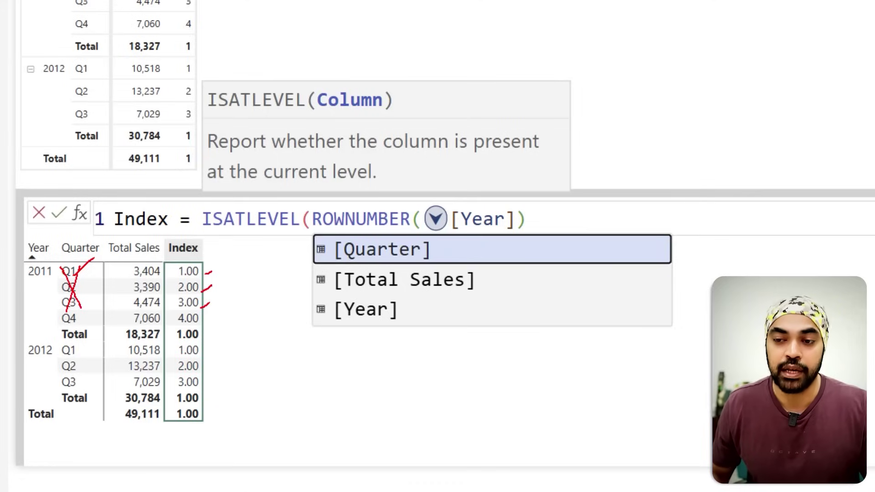
{"action": "key", "text": "Escape"}
{"action": "type", "text": "[Quarter]"}
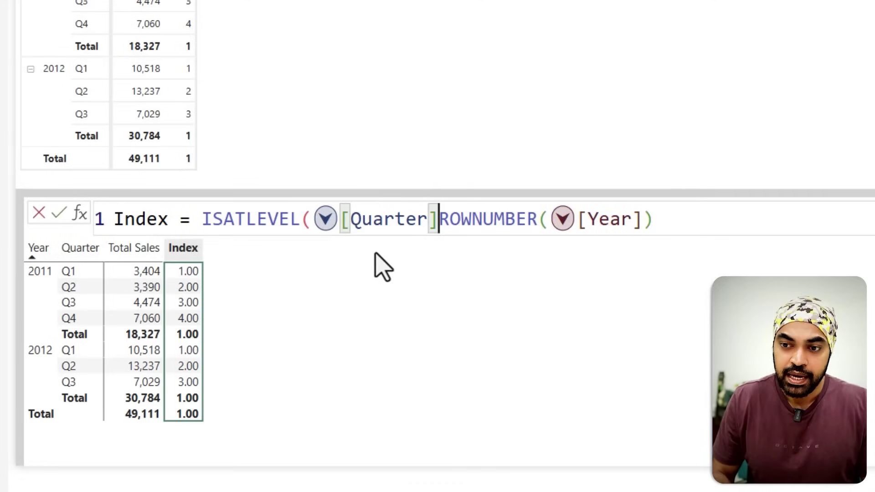
{"action": "type", "text": ")"}
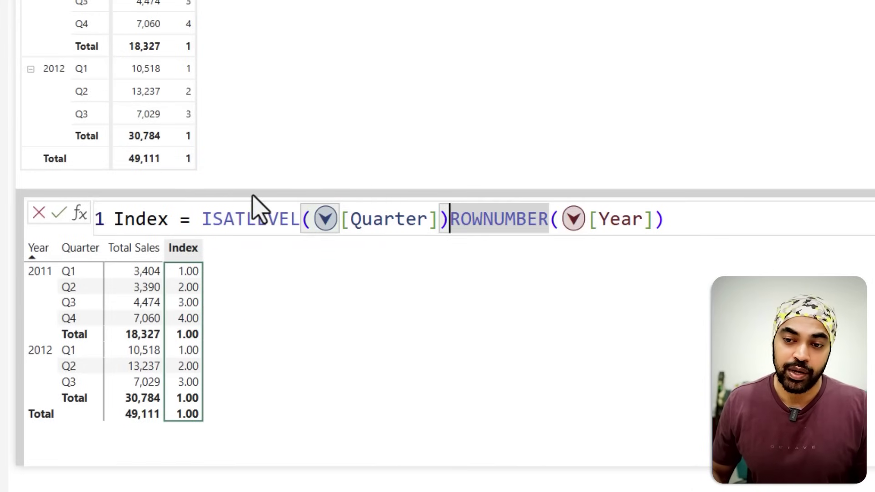
- Rewrite Index as IF(ISATLEVEL([Quarter]), ROWNUMBER([Year])) on separate lines and commit it
{"action": "left_click", "coordinate": [201, 219]}
{"action": "type", "text": "if"}
{"action": "key", "text": "Tab"}
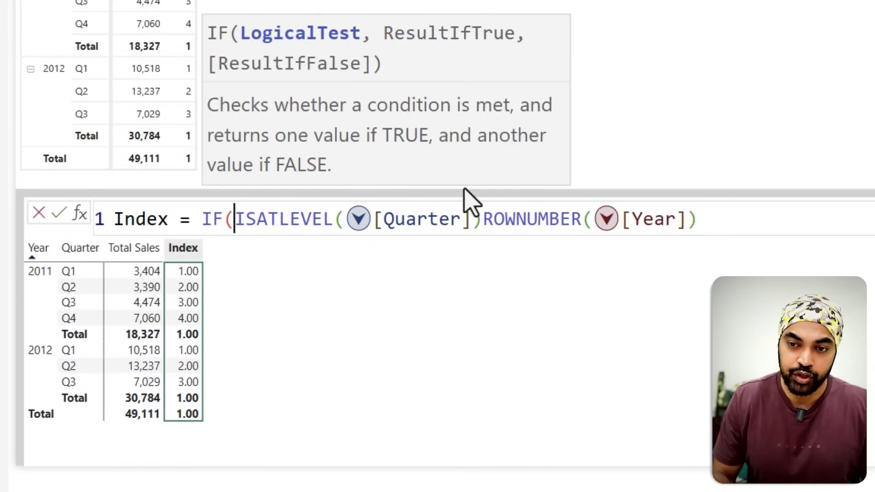
{"action": "key", "text": "shift+Return"}
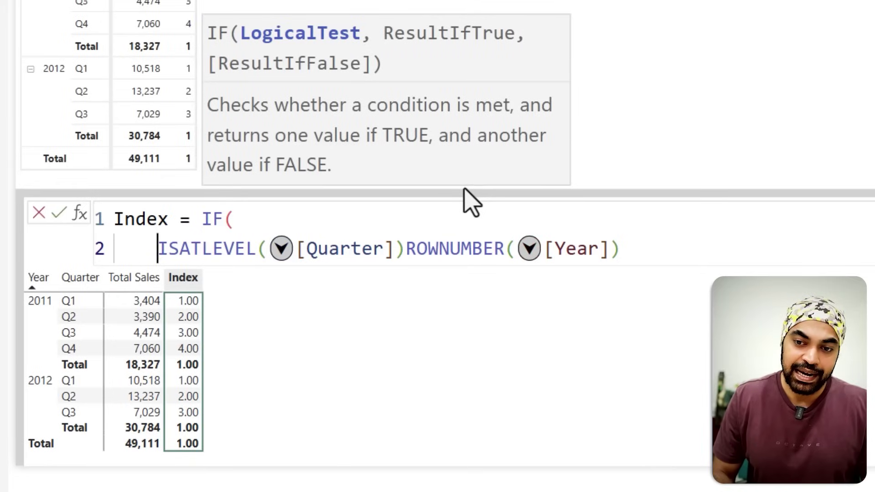
{"action": "key", "text": "ctrl+Right"}
{"action": "key", "text": "ctrl+Right"}
{"action": "key", "text": "ctrl+Right"}
{"action": "key", "text": "ctrl+Right"}
{"action": "type", "text": ","}
{"action": "key", "text": "shift+Return"}
{"action": "key", "text": "ctrl+Right"}
{"action": "key", "text": "ctrl+Right"}
{"action": "key", "text": "ctrl+Right"}
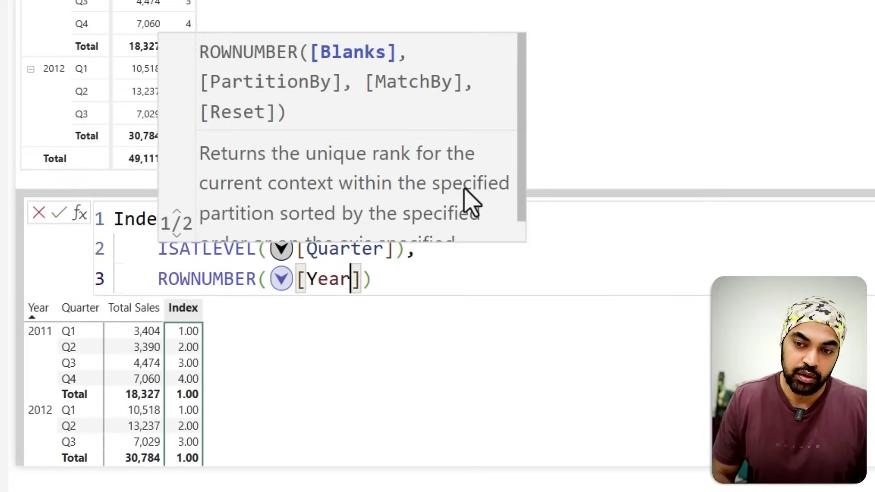
{"action": "key", "text": "End"}
{"action": "key", "text": "shift+Return"}
{"action": "type", "text": ")"}
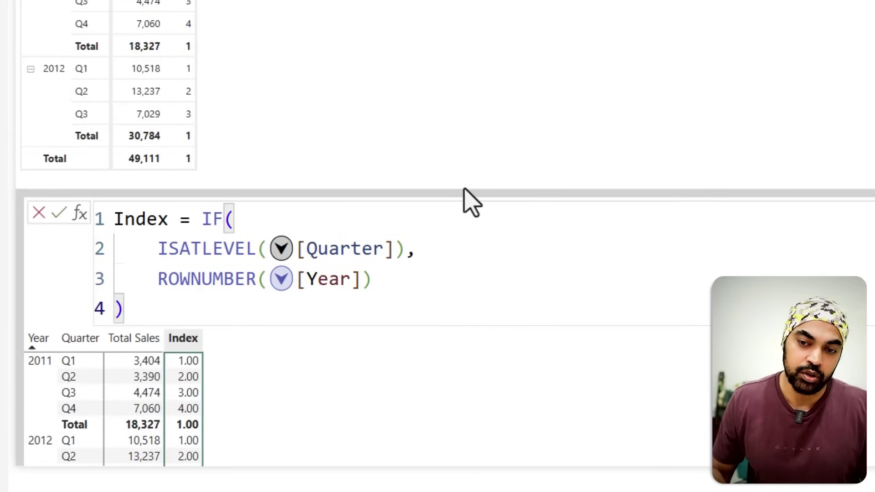
{"action": "left_click", "coordinate": [407, 403]}
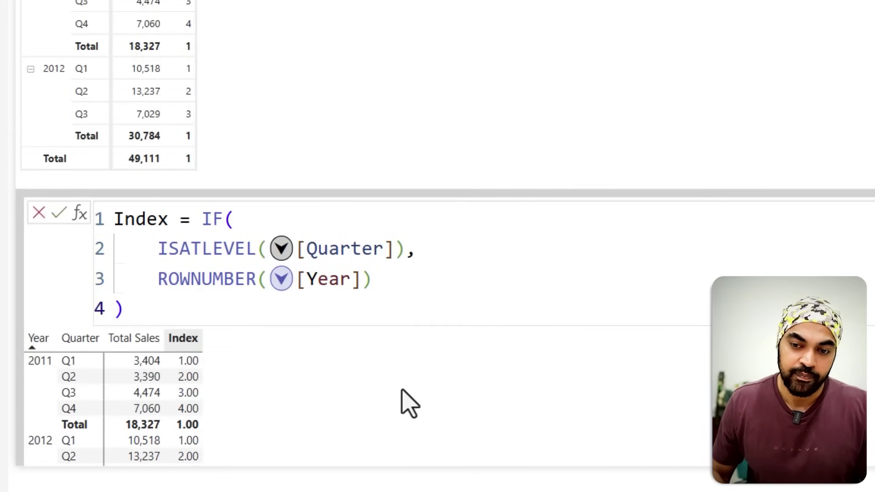
{"action": "left_click", "coordinate": [61, 213]}
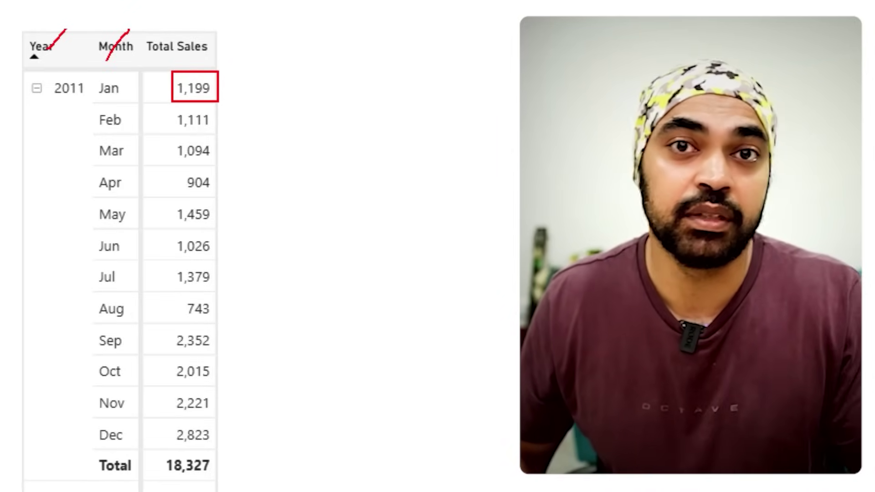
{"action": "key", "text": "Escape"}
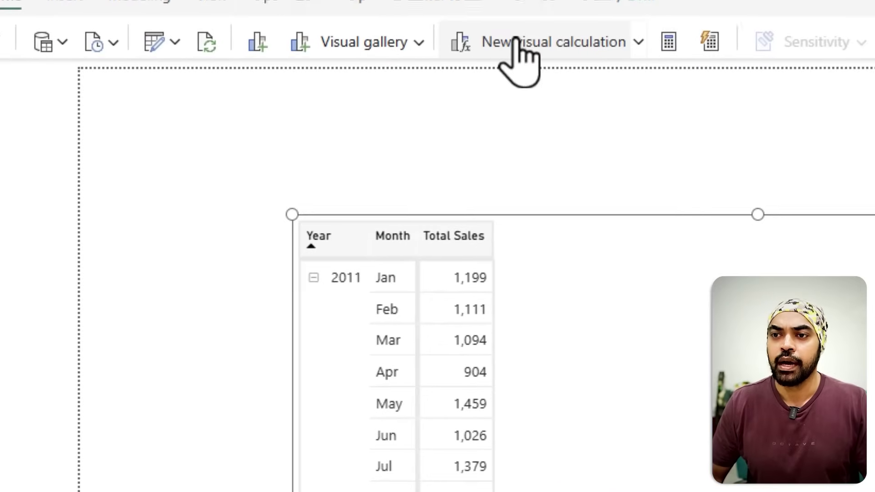
- Add a new visual calculation and rename it Mov Avg
{"action": "left_click", "coordinate": [516, 42]}
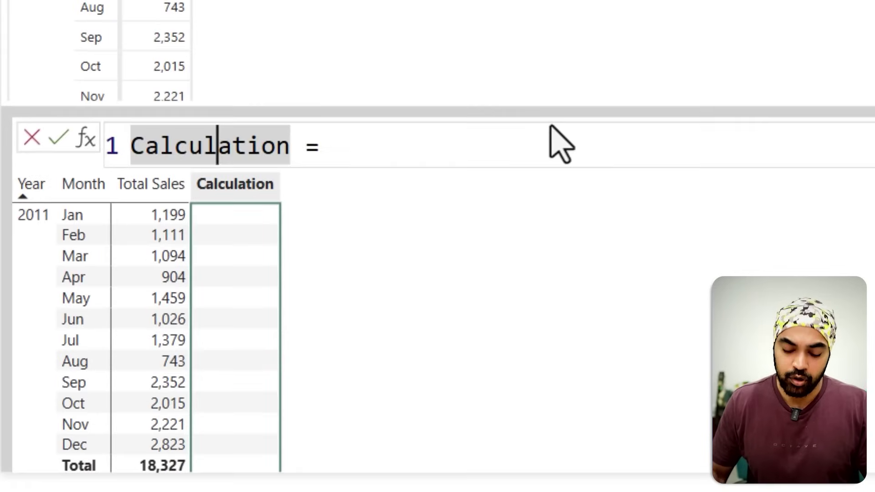
{"action": "key", "text": "ctrl+a"}
{"action": "type", "text": "Mov A"}
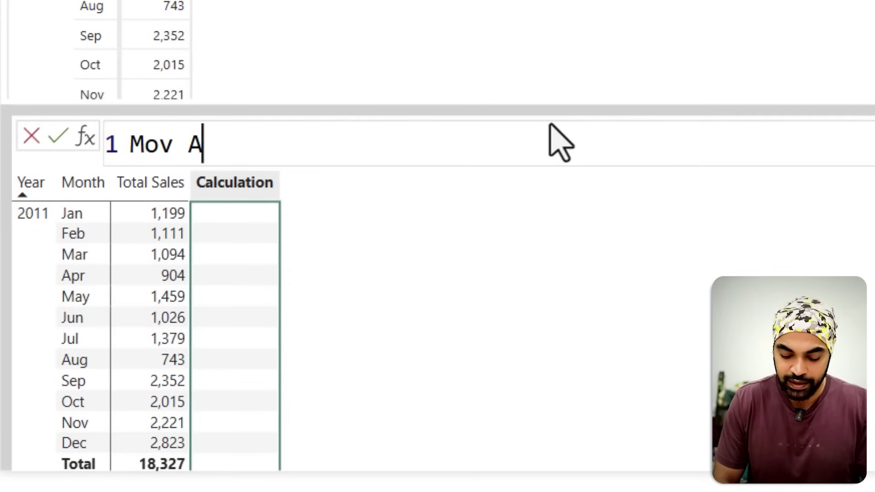